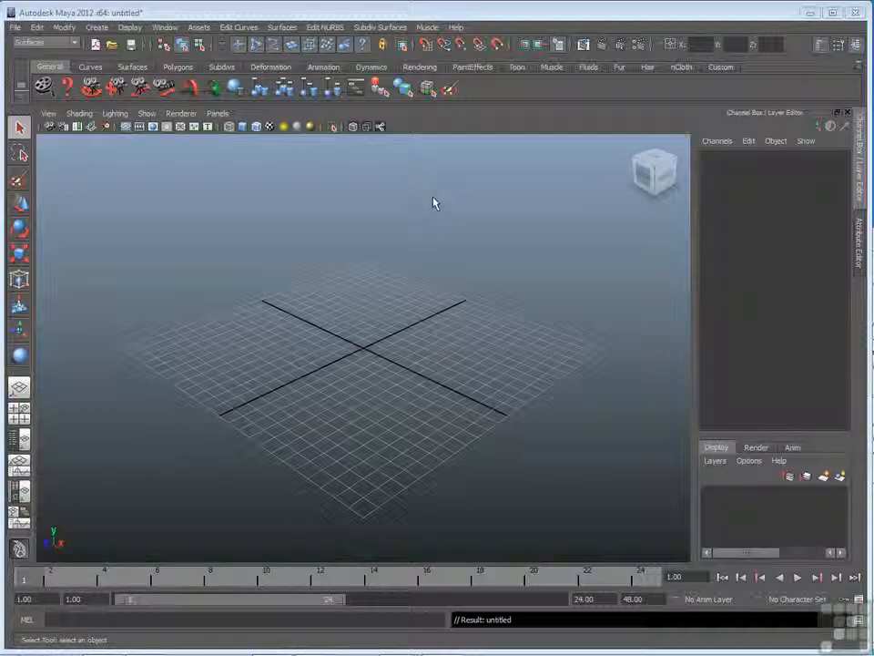
# Step: Create a default NURBS plane and a default NURBS sphere at the origin
pyautogui.click(97, 26)
pyautogui.moveTo(110, 49)
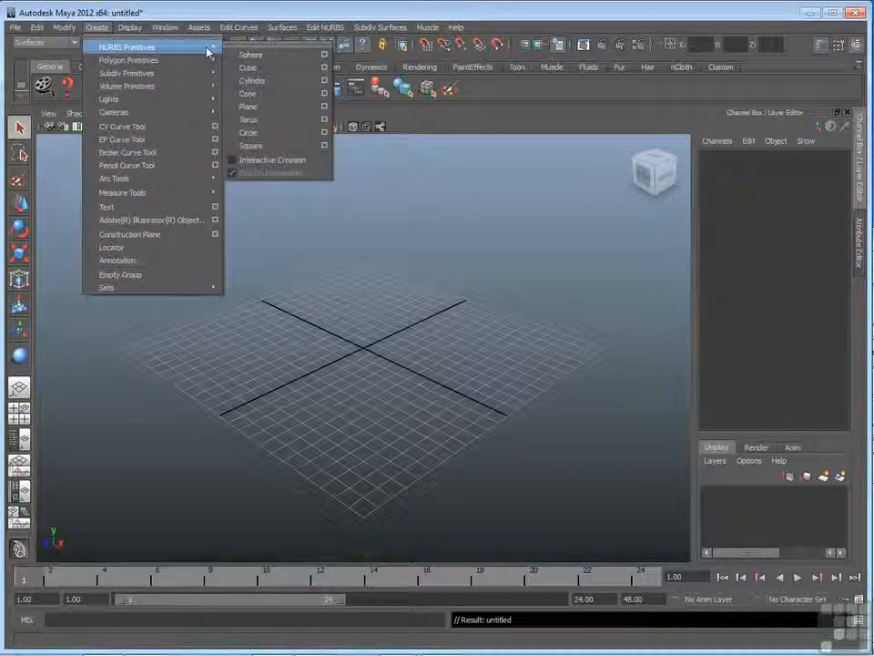
pyautogui.click(292, 107)
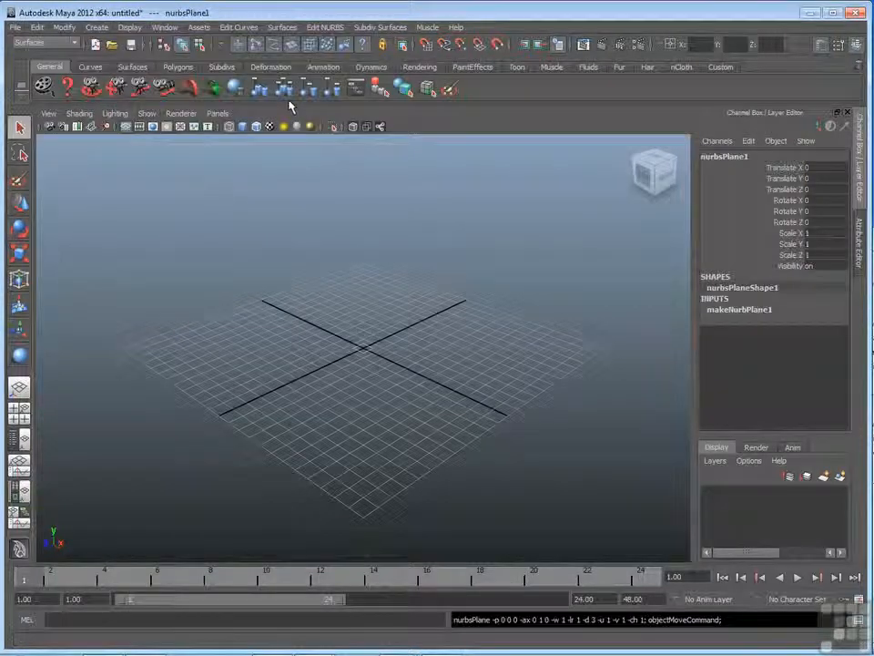
pyautogui.click(96, 27)
pyautogui.moveTo(107, 50)
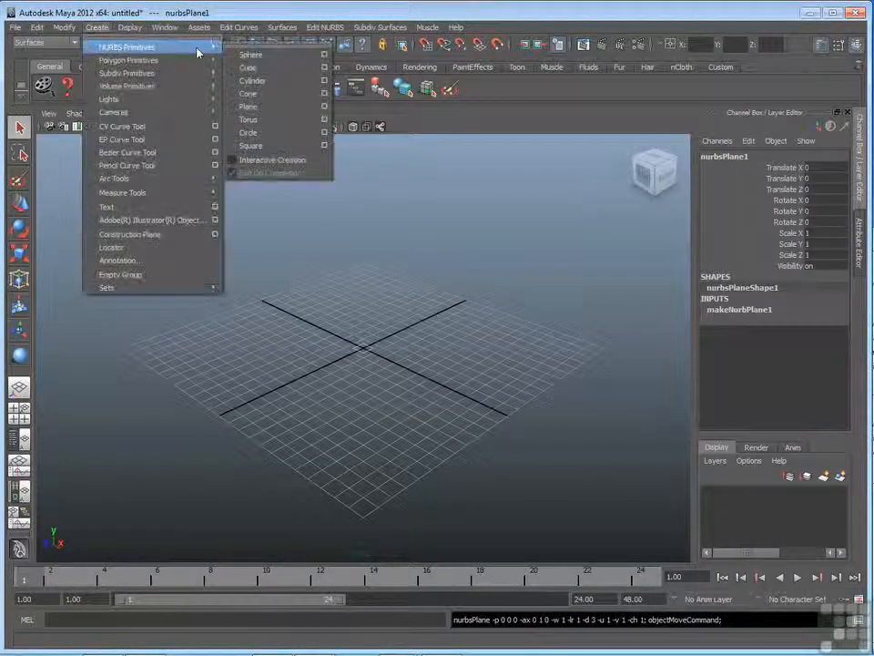
pyautogui.click(269, 56)
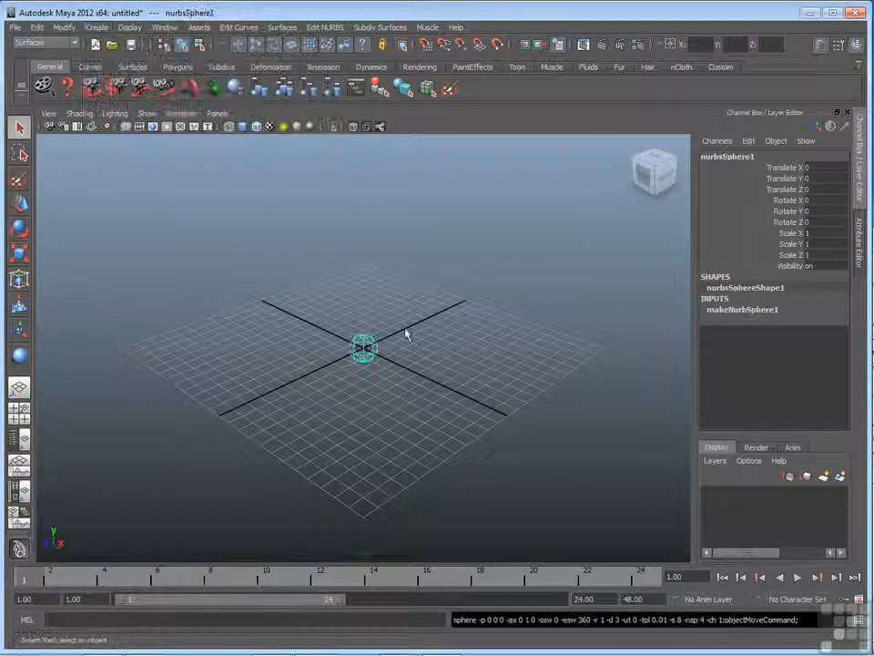
# Step: Move the sphere along Z to about -2.14, clear of the plane, and display all objects with Smooth Shade All
pyautogui.scroll(5, 406, 334)
pyautogui.scroll(3, 406, 335)
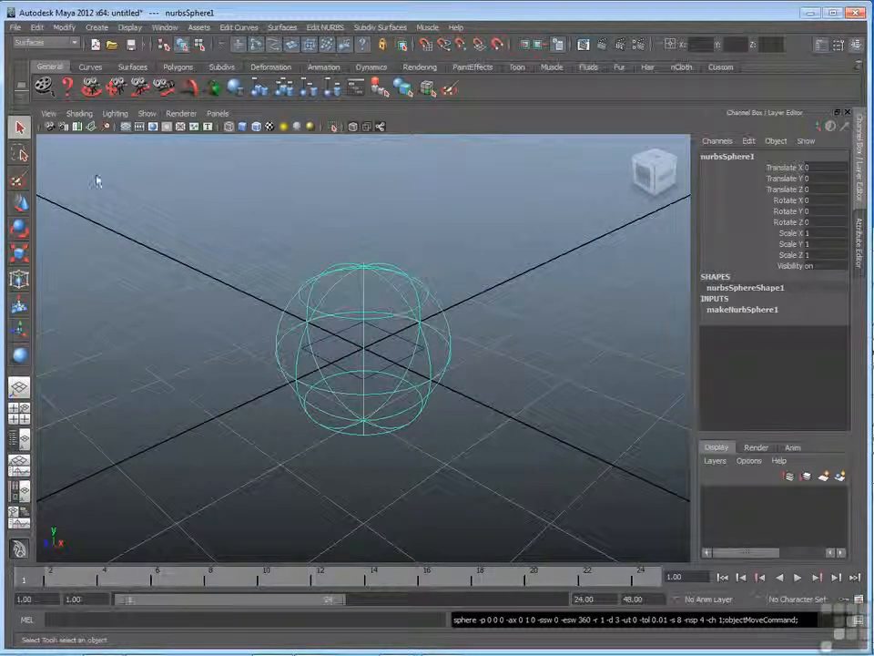
pyautogui.click(19, 201)
pyautogui.moveTo(346, 369); pyautogui.dragTo(455, 314)
pyautogui.click(79, 113)
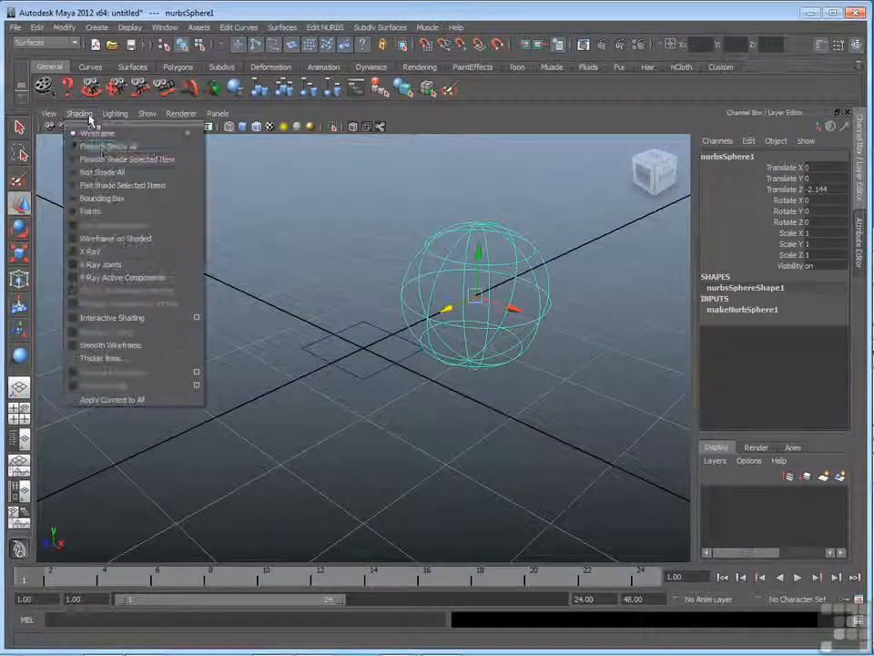
pyautogui.click(100, 147)
# Step: Select the NURBS plane and the sphere in turn to compare their edges and surface curves
pyautogui.keyDown('alt'); pyautogui.moveTo(455, 308); pyautogui.dragTo(386, 331, button='middle'); pyautogui.keyUp('alt')
pyautogui.keyDown('alt'); pyautogui.moveTo(345, 357); pyautogui.dragTo(549, 283, button='right'); pyautogui.keyUp('alt')
pyautogui.keyDown('alt'); pyautogui.moveTo(548, 283); pyautogui.dragTo(396, 313); pyautogui.keyUp('alt')
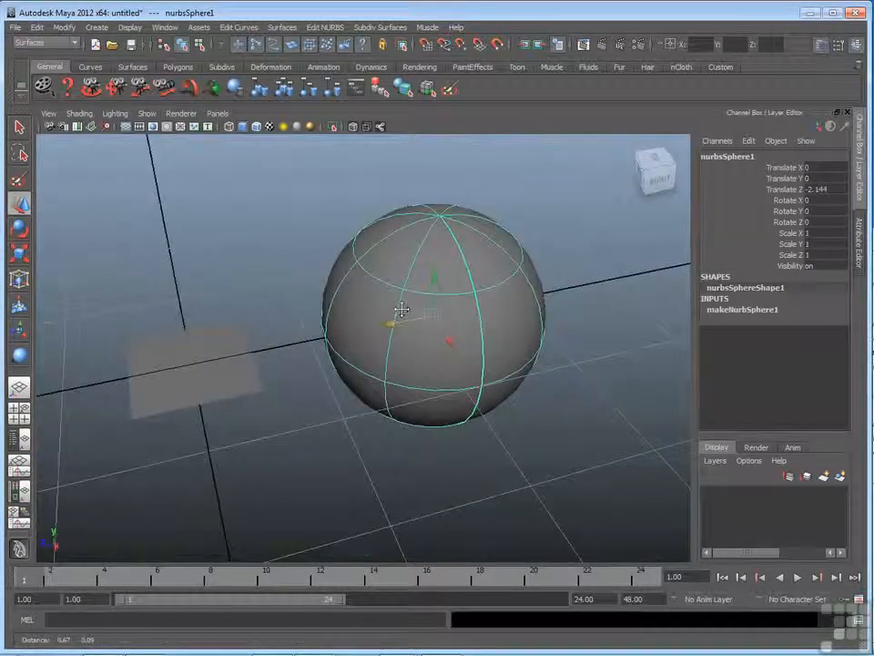
pyautogui.click(178, 347)
pyautogui.click(465, 269)
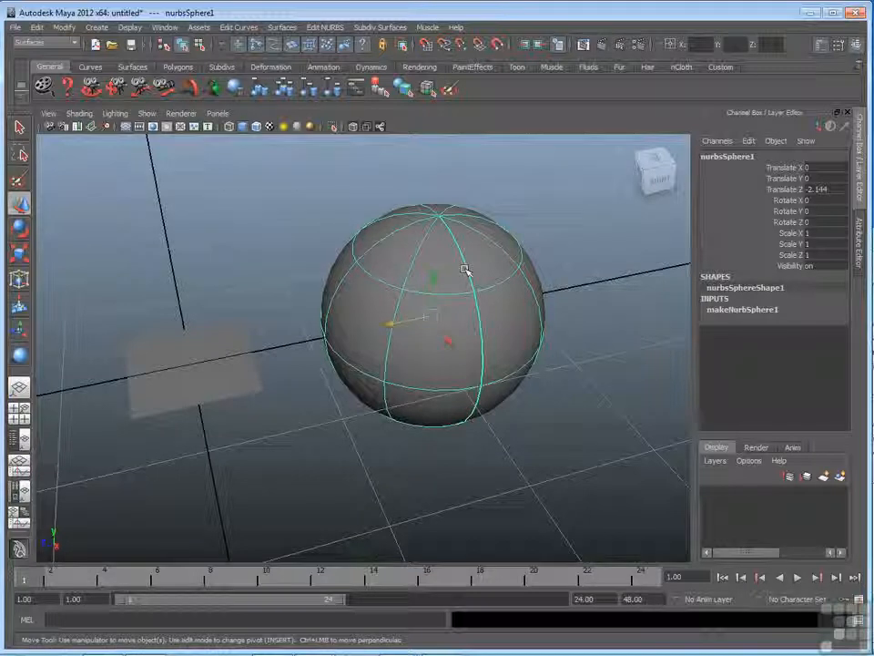
pyautogui.click(215, 341)
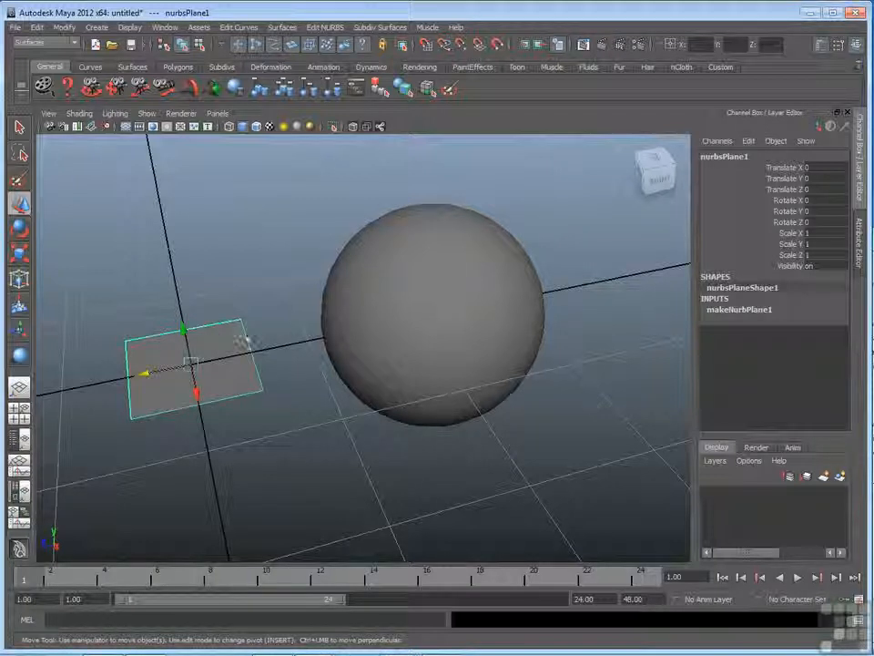
pyautogui.click(379, 296)
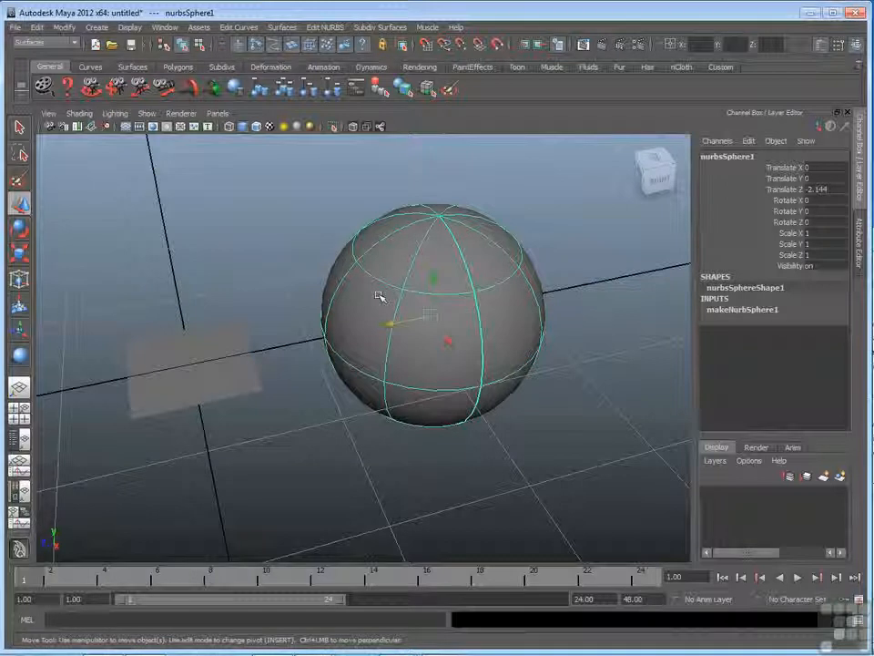
# Step: Examine the selected sphere's surface curves and its pole close up, including the thicker seam curve
pyautogui.keyDown('alt'); pyautogui.moveTo(380, 299); pyautogui.dragTo(429, 322, button='right'); pyautogui.keyUp('alt')
pyautogui.keyDown('alt'); pyautogui.moveTo(429, 322); pyautogui.dragTo(401, 328); pyautogui.keyUp('alt')
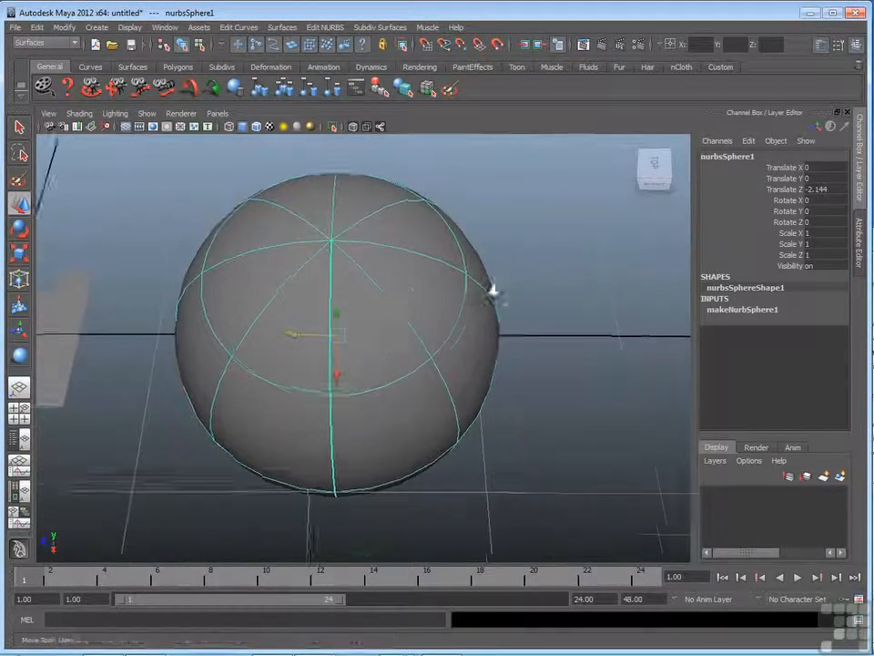
pyautogui.keyDown('alt'); pyautogui.moveTo(401, 328); pyautogui.dragTo(594, 241, button='right'); pyautogui.keyUp('alt')
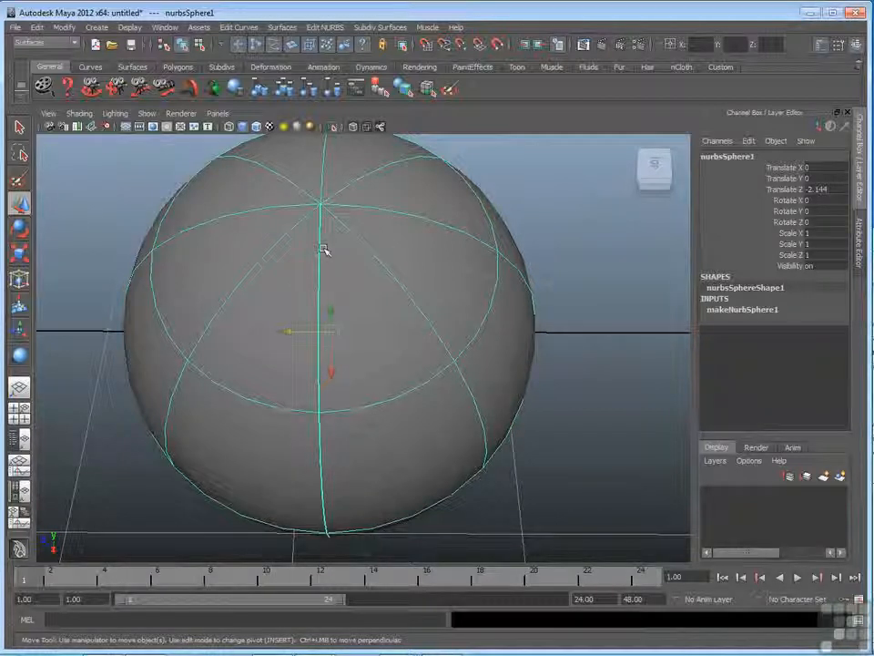
pyautogui.keyDown('alt'); pyautogui.moveTo(322, 261); pyautogui.dragTo(500, 268, button='middle'); pyautogui.keyUp('alt')
pyautogui.keyDown('alt'); pyautogui.moveTo(501, 268); pyautogui.dragTo(319, 301, button='right'); pyautogui.keyUp('alt')
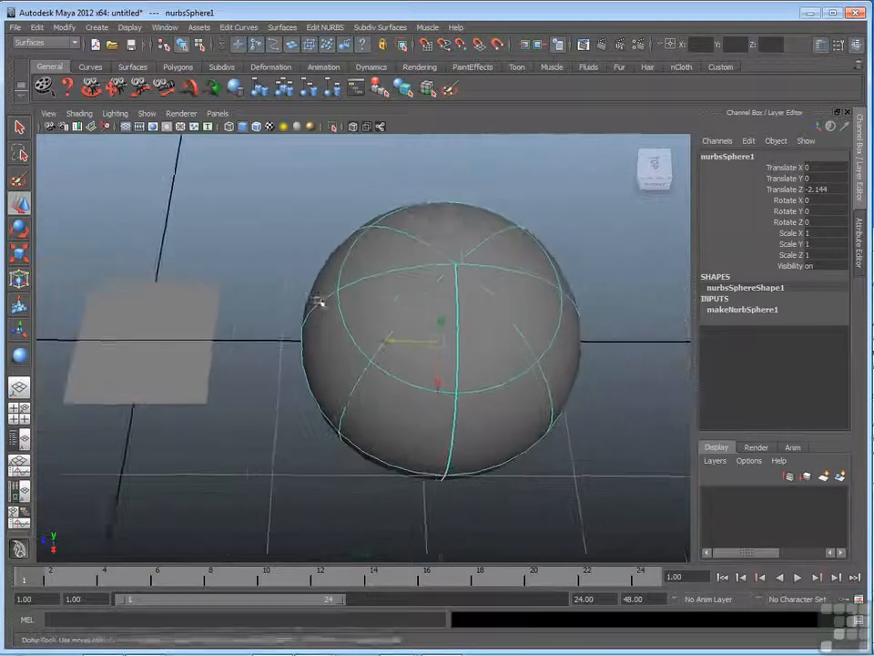
pyautogui.keyDown('alt'); pyautogui.moveTo(318, 301); pyautogui.dragTo(333, 298, button='middle'); pyautogui.keyUp('alt')
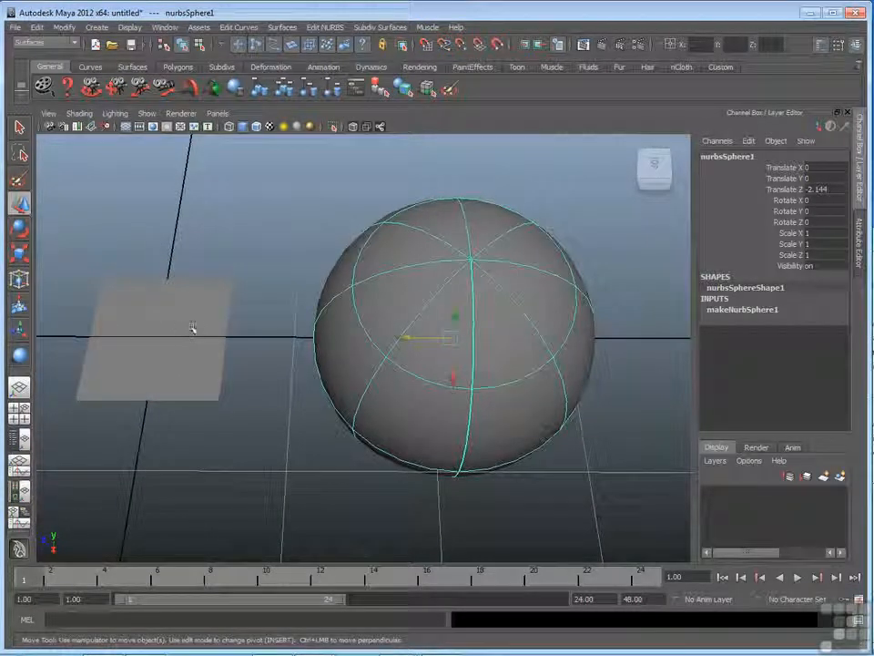
# Step: Compare the plane's four-sided outline with the sphere's poles and seam from above and below, selecting each surface alternately
pyautogui.click(194, 325)
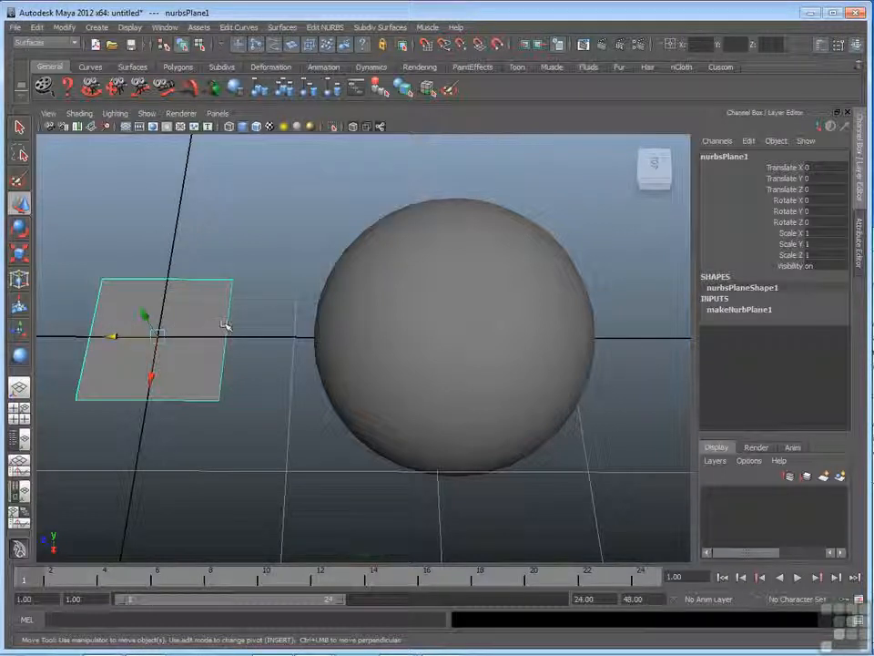
pyautogui.click(490, 313)
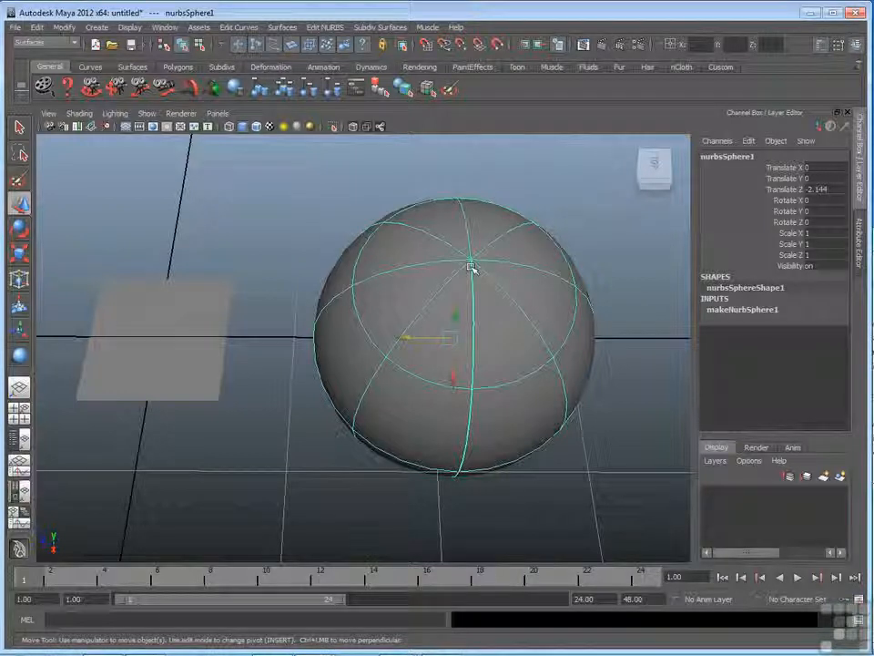
pyautogui.click(195, 279)
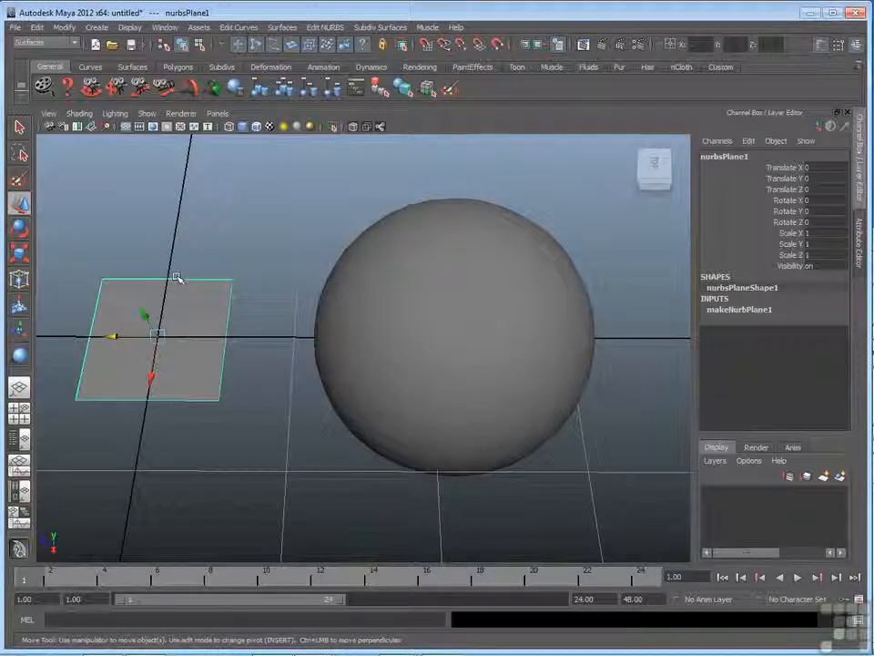
pyautogui.keyDown('alt'); pyautogui.moveTo(447, 395); pyautogui.dragTo(443, 369); pyautogui.keyUp('alt')
pyautogui.click(484, 309)
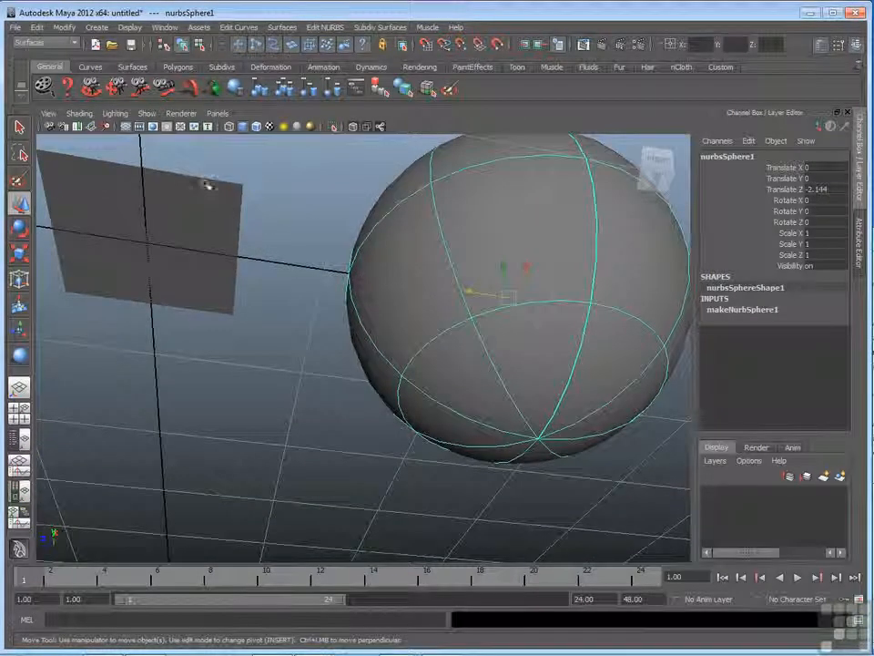
pyautogui.keyDown('alt'); pyautogui.moveTo(527, 427); pyautogui.dragTo(402, 388, button='right'); pyautogui.keyUp('alt')
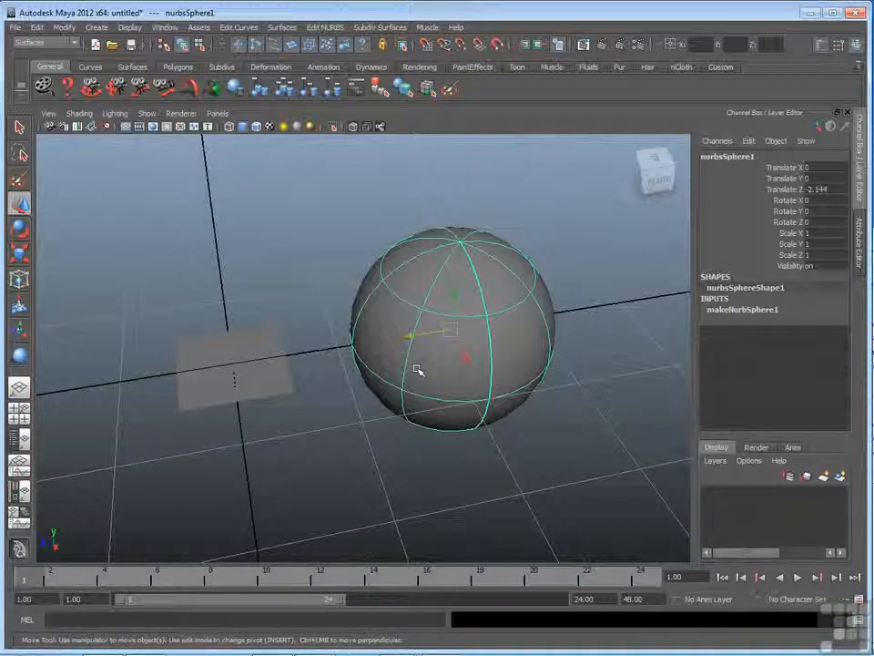
pyautogui.click(275, 358)
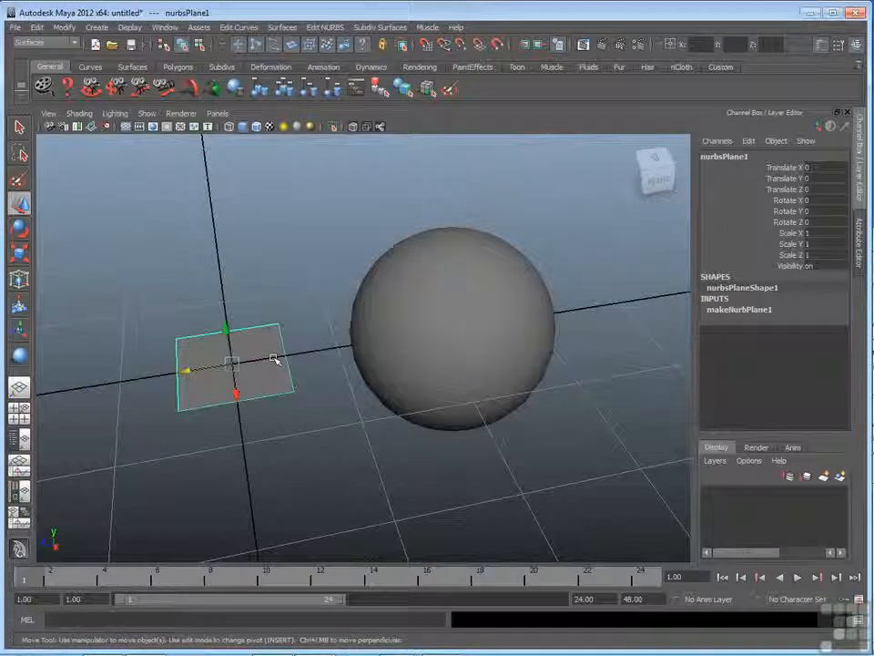